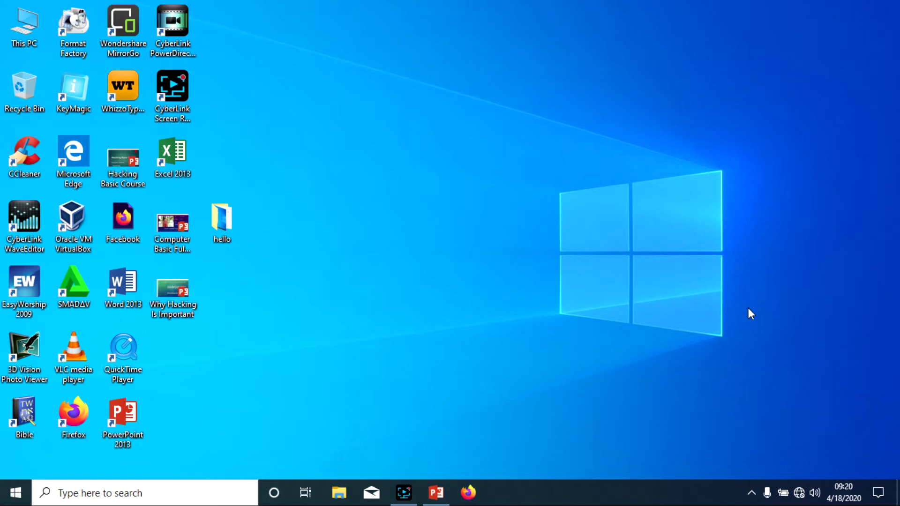
Open Windows Settings and go to the Sound page in the System category
{"action": "left_click", "coordinate": [870, 500]}
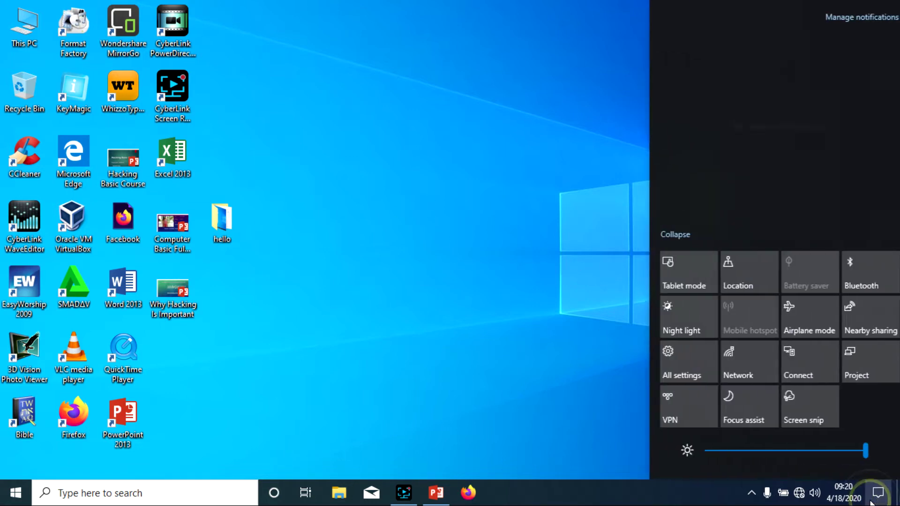
{"action": "left_click", "coordinate": [386, 150]}
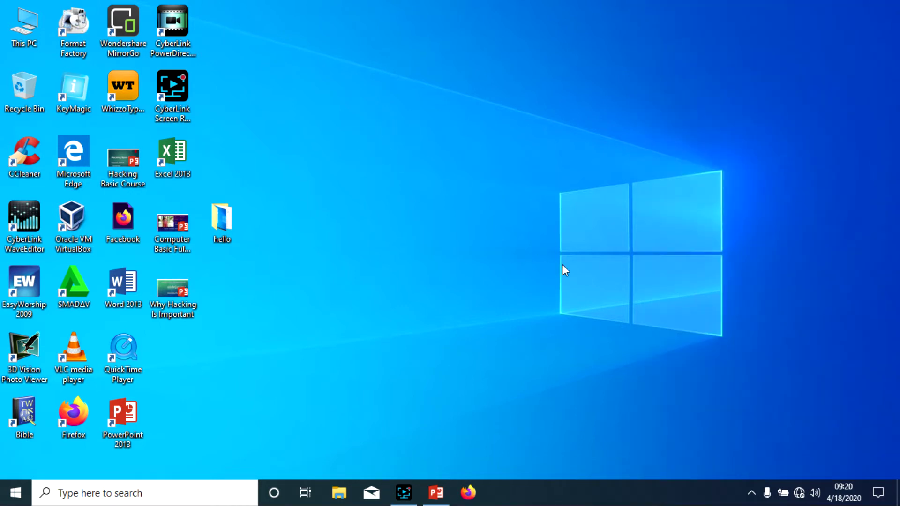
{"action": "left_click", "coordinate": [877, 492]}
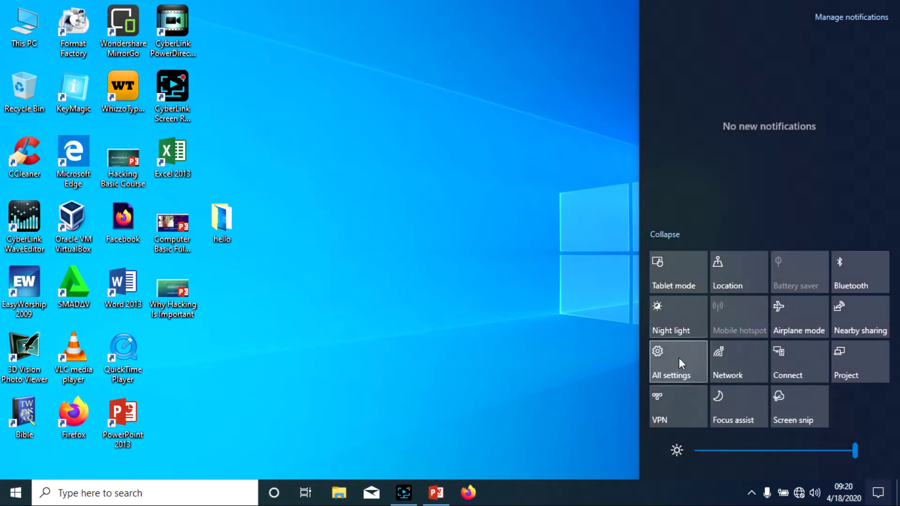
{"action": "left_click", "coordinate": [665, 359]}
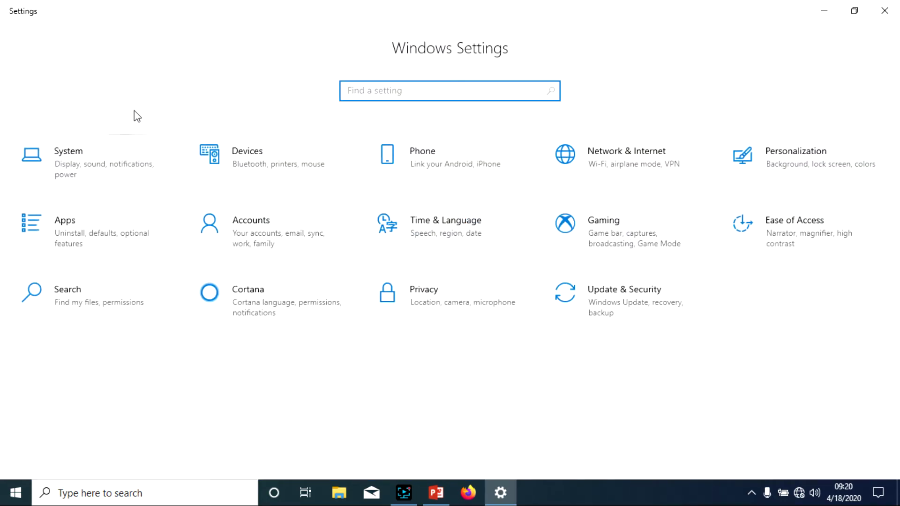
{"action": "left_click", "coordinate": [105, 162]}
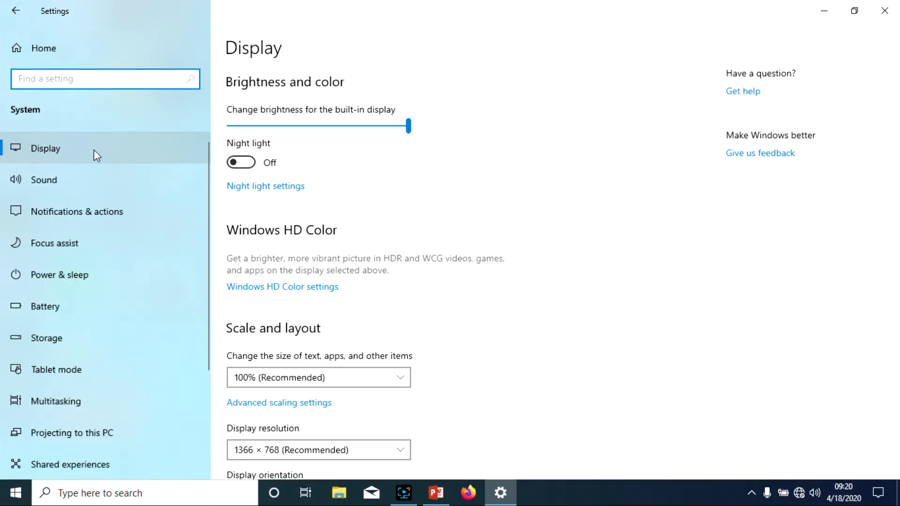
{"action": "left_click", "coordinate": [85, 178]}
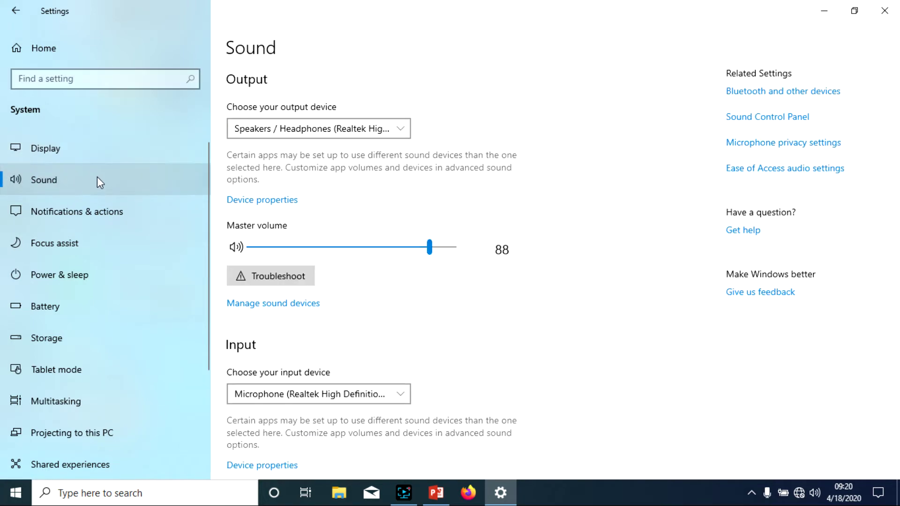
{"action": "left_click", "coordinate": [69, 181]}
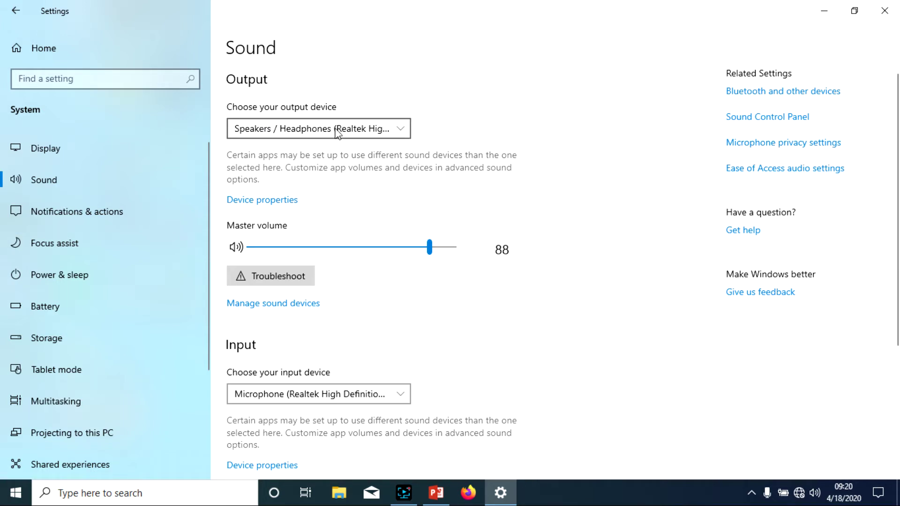
Check the available output devices and view the speaker's device properties, returning to the Sound page
{"action": "left_click", "coordinate": [399, 131]}
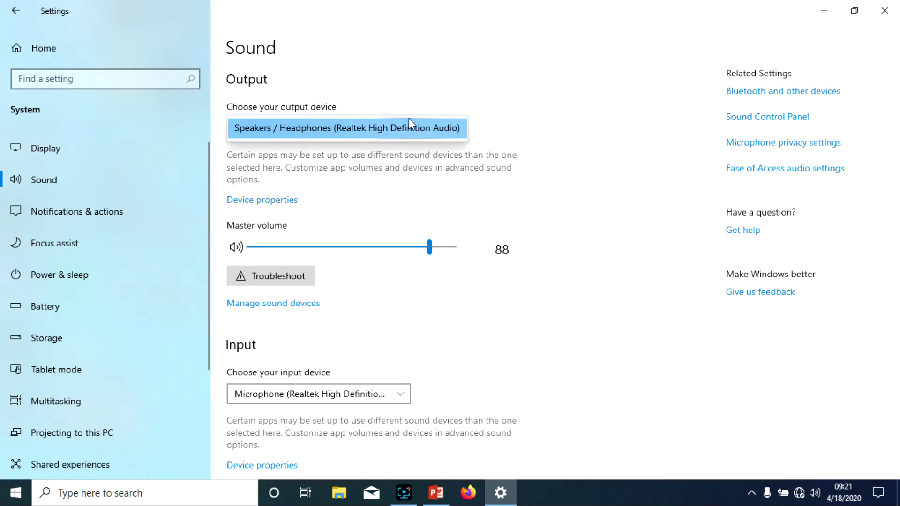
{"action": "left_click", "coordinate": [391, 106]}
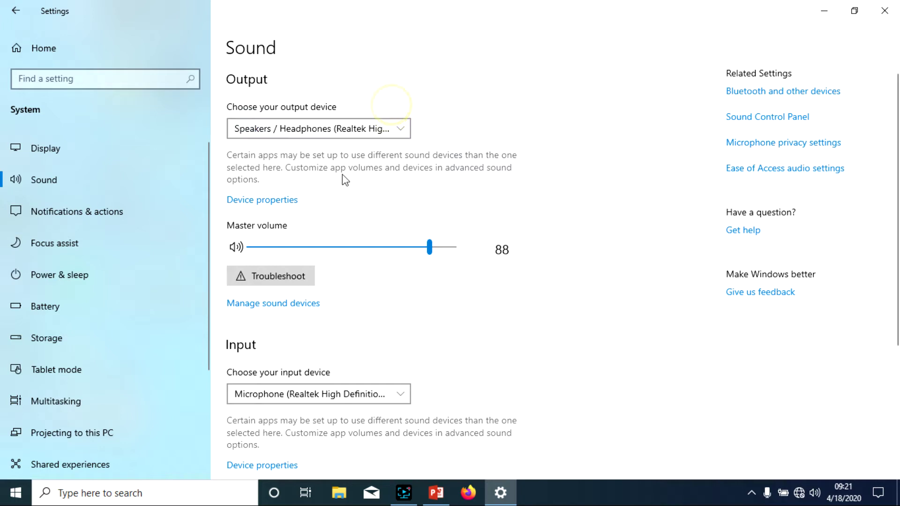
{"action": "left_click", "coordinate": [266, 201]}
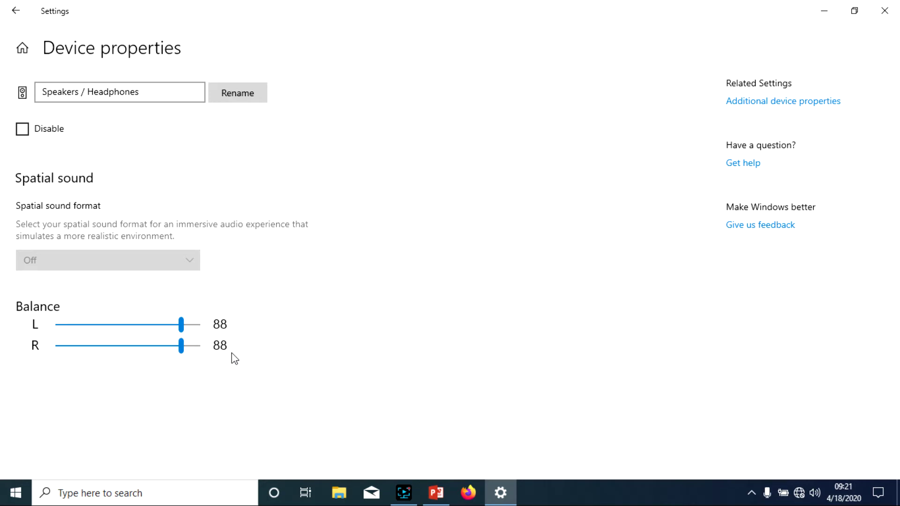
{"action": "left_click", "coordinate": [18, 14]}
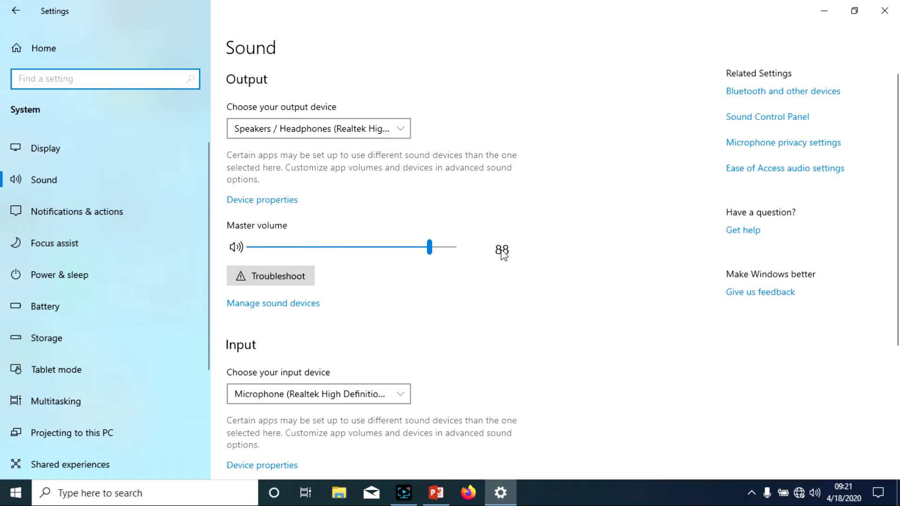
Raise the system's master volume to 89 with the taskbar volume control
{"action": "left_click", "coordinate": [816, 494]}
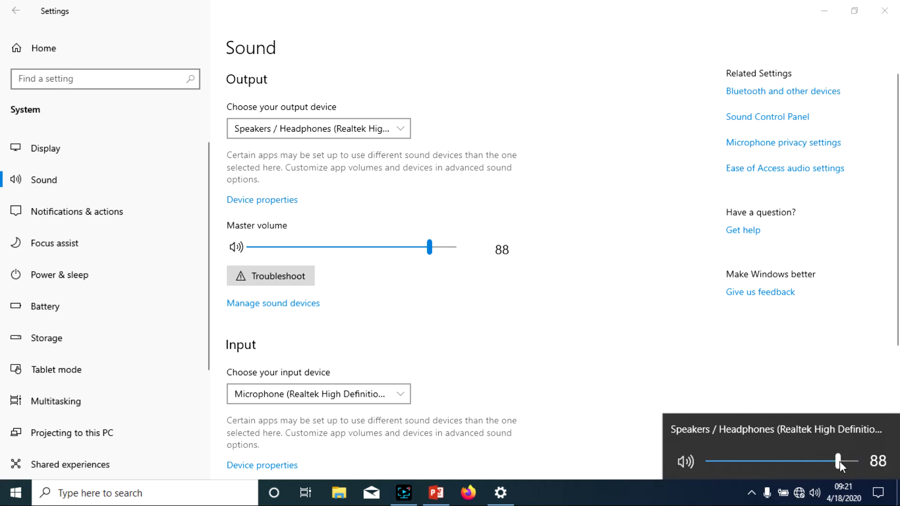
{"action": "mouse_move", "coordinate": [839, 462]}
{"action": "left_mouse_down"}
{"action": "mouse_move", "coordinate": [794, 460]}
{"action": "mouse_move", "coordinate": [844, 456]}
{"action": "mouse_move", "coordinate": [826, 469]}
{"action": "mouse_move", "coordinate": [834, 460]}
{"action": "left_mouse_up"}
{"action": "left_click", "coordinate": [550, 225]}
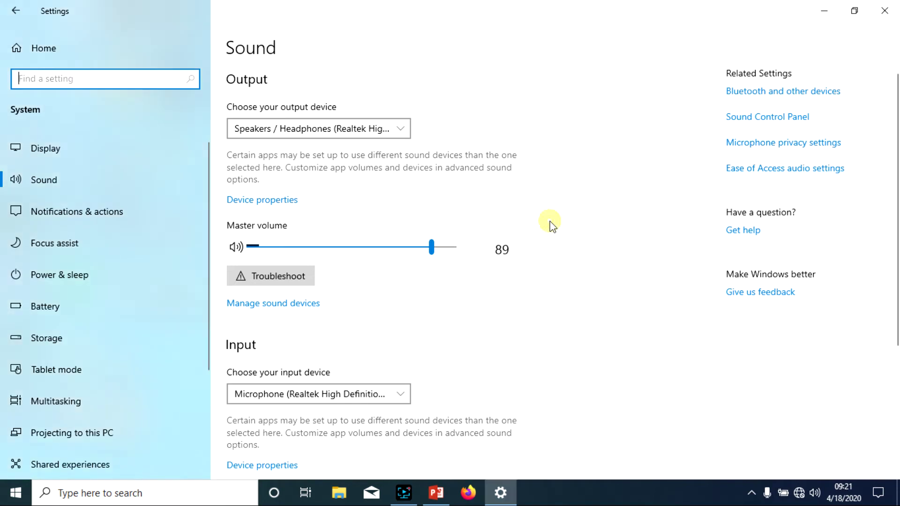
Review the list of managed sound devices and the choices available for the input device
{"action": "left_click", "coordinate": [291, 308]}
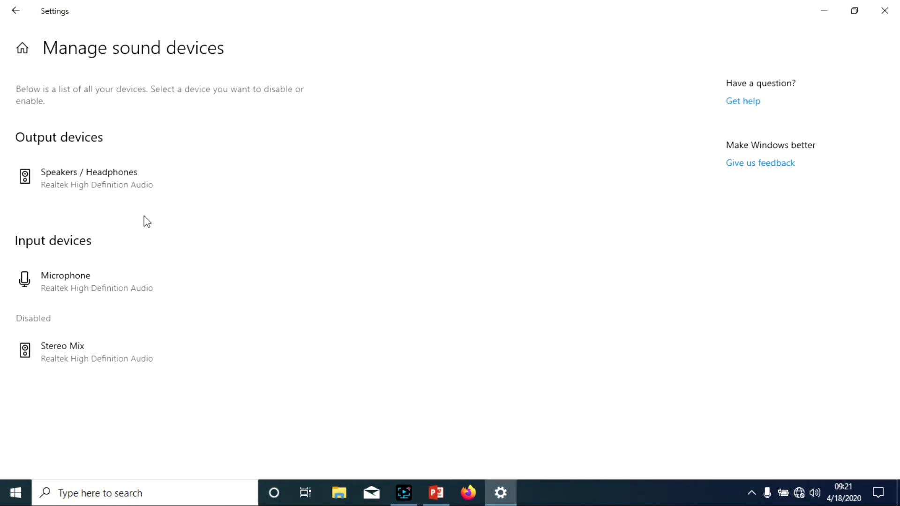
{"action": "left_click", "coordinate": [8, 16]}
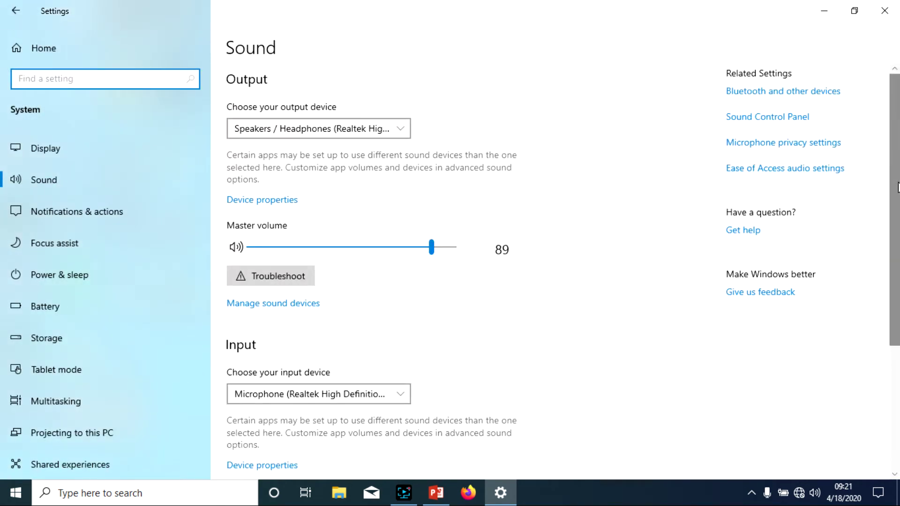
{"action": "left_click_drag", "start_coordinate": [890, 170], "coordinate": [893, 292]}
{"action": "left_click", "coordinate": [397, 213]}
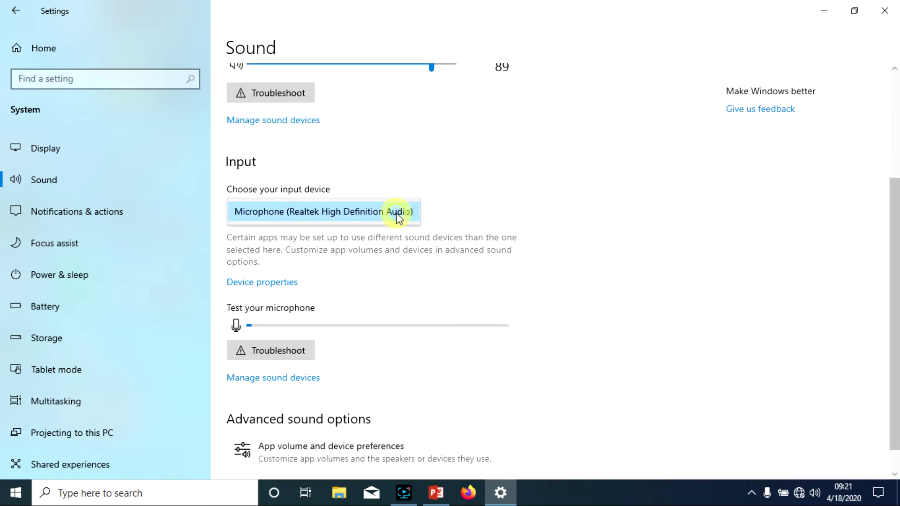
{"action": "left_click", "coordinate": [350, 173]}
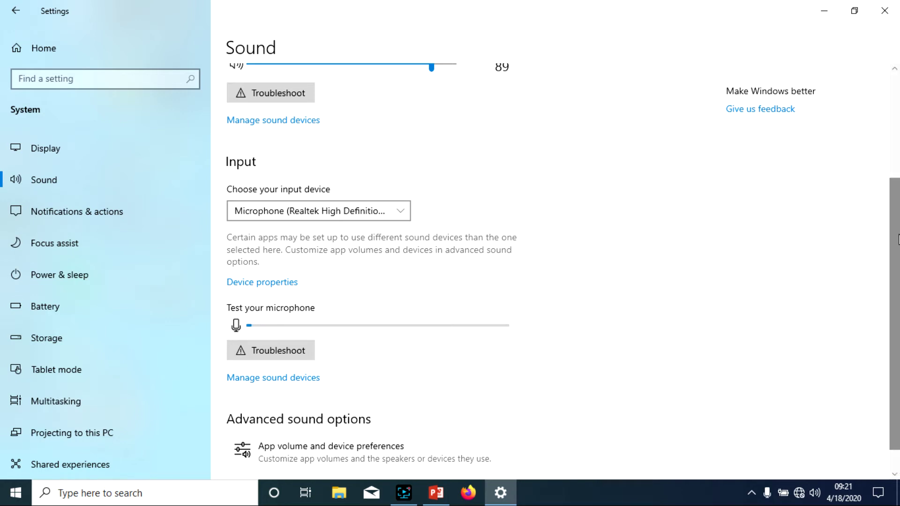
View the app volume and device preferences under the advanced sound options and return to the Sound page
{"action": "scroll", "coordinate": [895, 281], "scroll_direction": "down", "scroll_amount": 2}
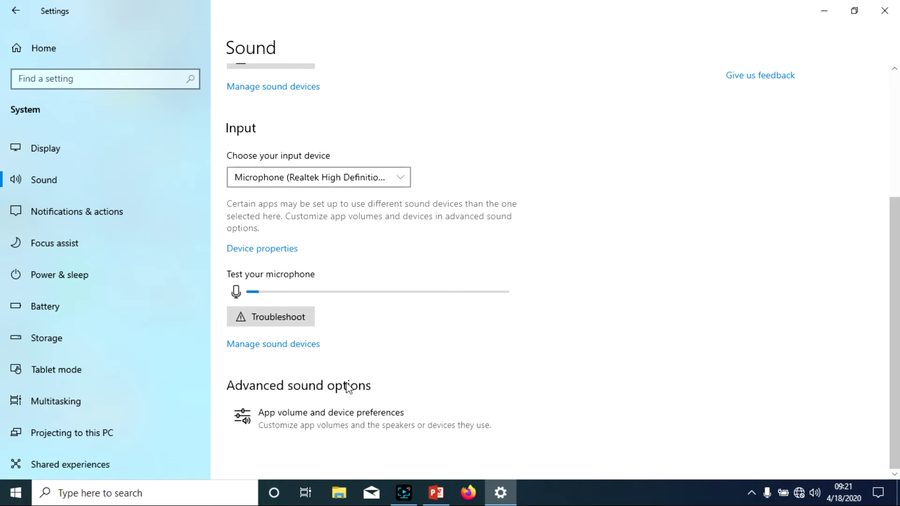
{"action": "left_click", "coordinate": [284, 422]}
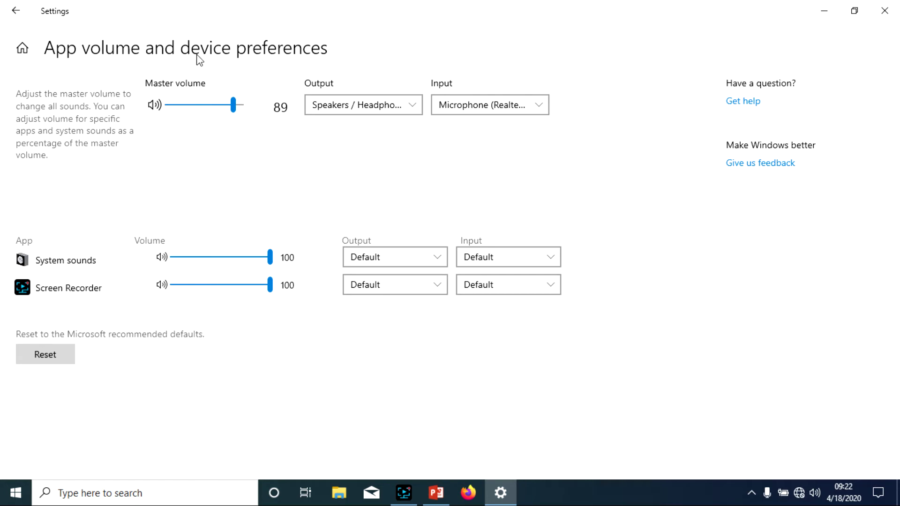
{"action": "left_click", "coordinate": [22, 19]}
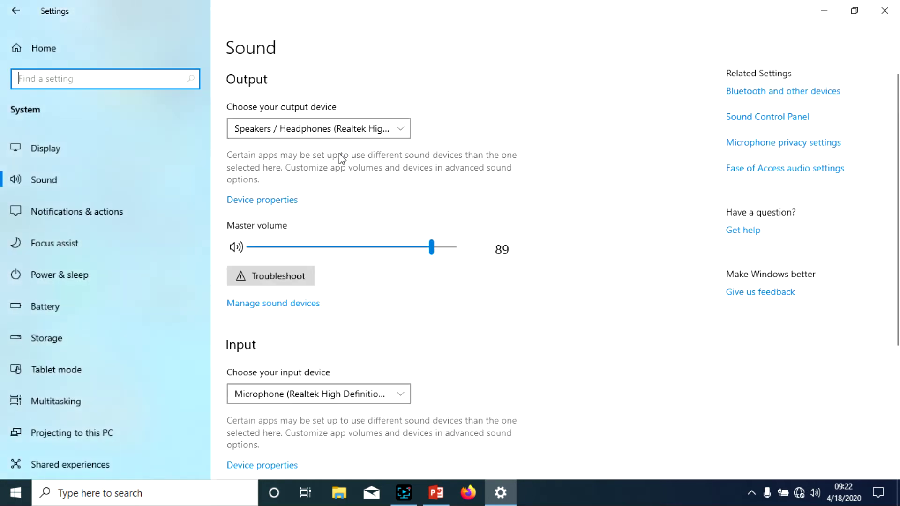
Restore the Settings window to its smaller size, bring up Sound settings from the taskbar speaker, and close the window
{"action": "left_click", "coordinate": [854, 10]}
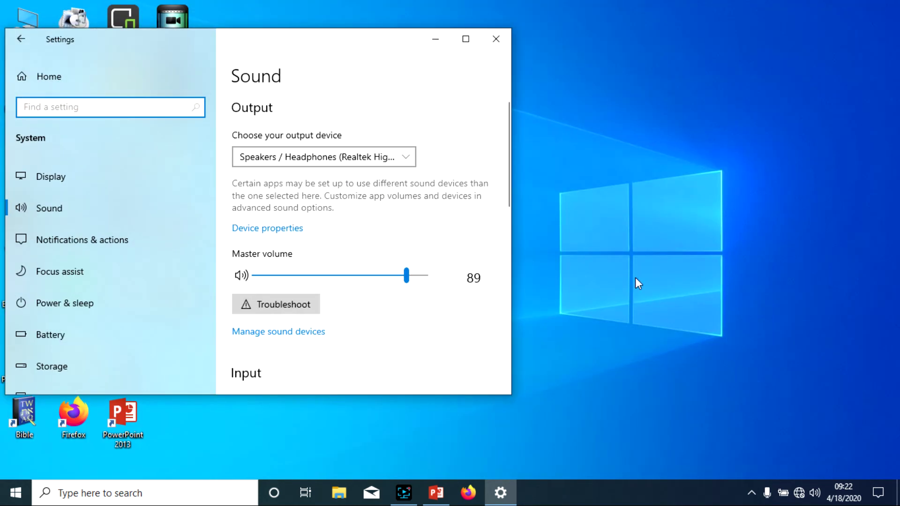
{"action": "right_click", "coordinate": [813, 495]}
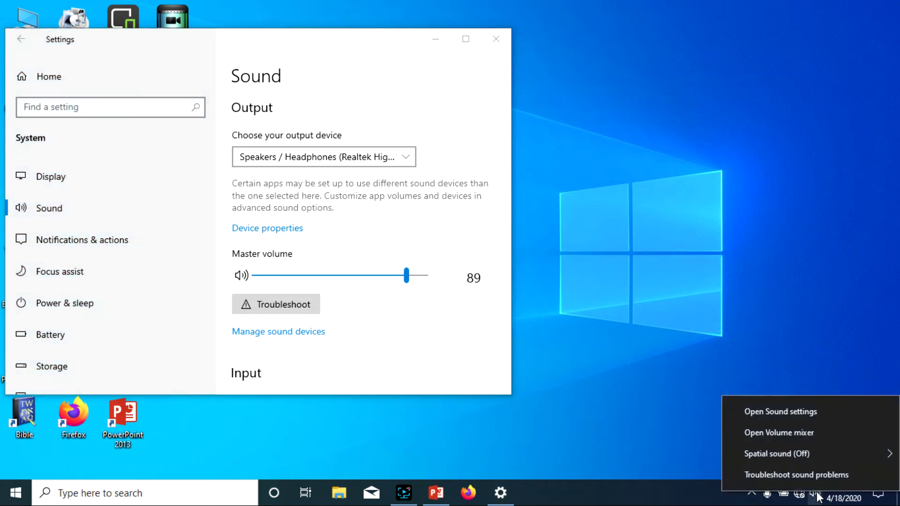
{"action": "left_click", "coordinate": [780, 414]}
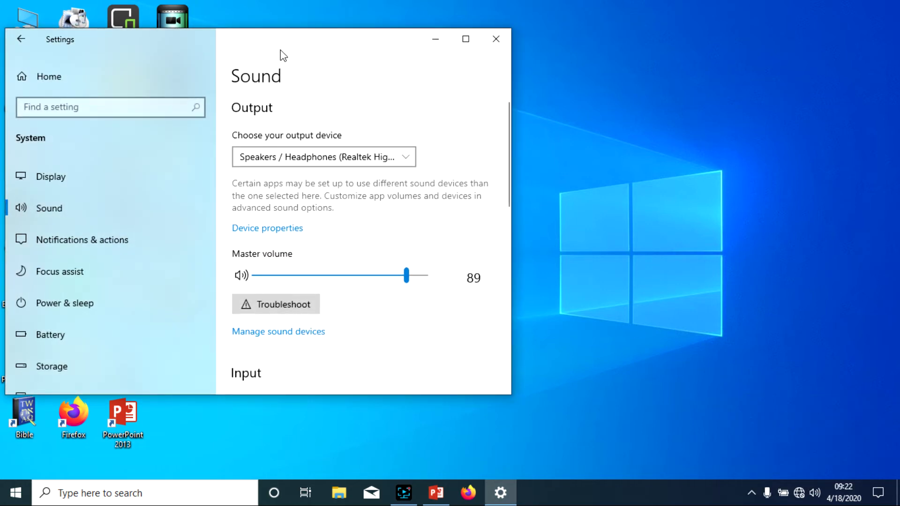
{"action": "left_click", "coordinate": [495, 44]}
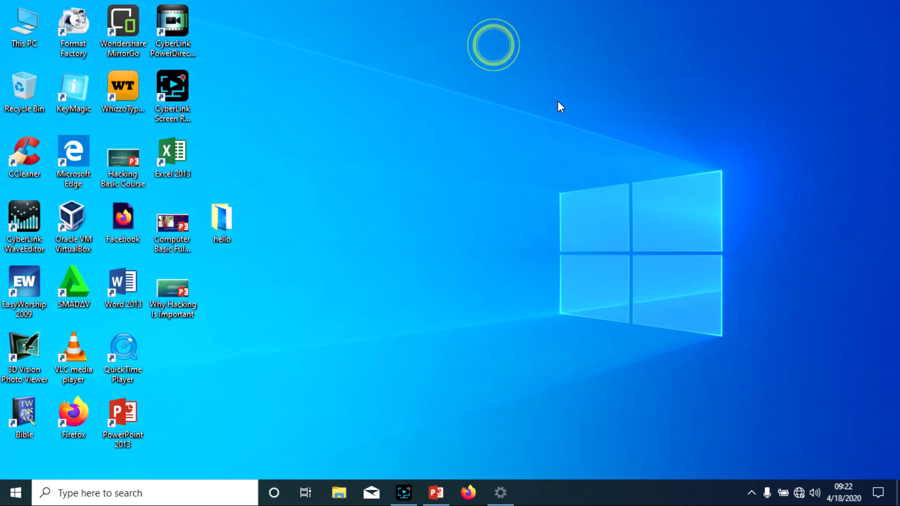
Open Sound settings from the taskbar speaker and check the spatial sound options offered there
{"action": "right_click", "coordinate": [816, 494]}
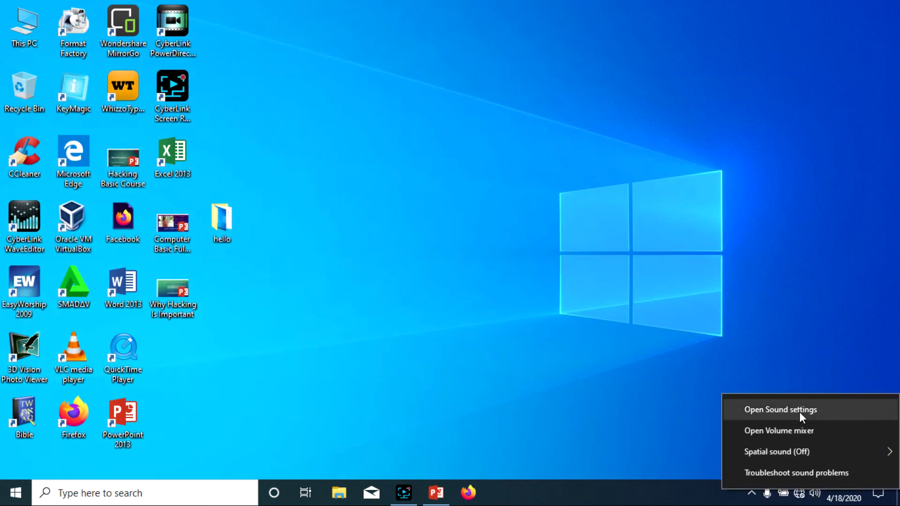
{"action": "left_click", "coordinate": [800, 412]}
{"action": "right_click", "coordinate": [816, 495]}
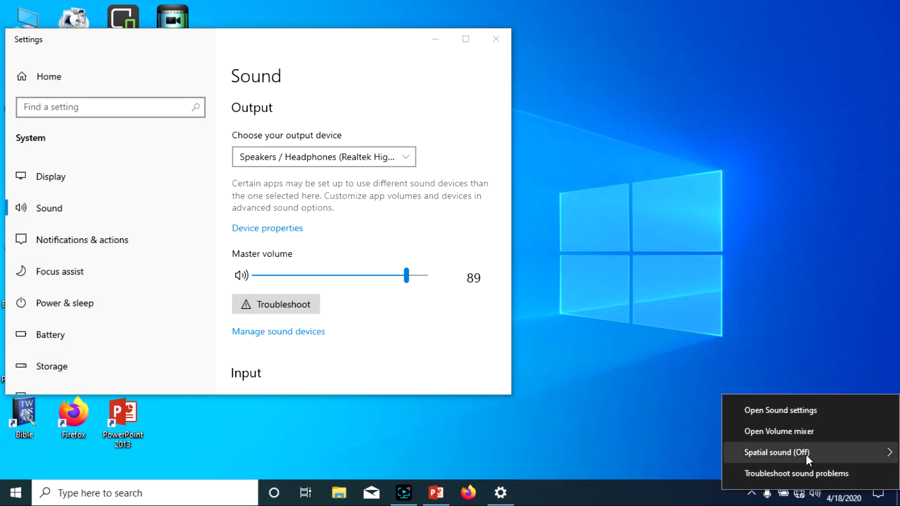
{"action": "mouse_move", "coordinate": [806, 455]}
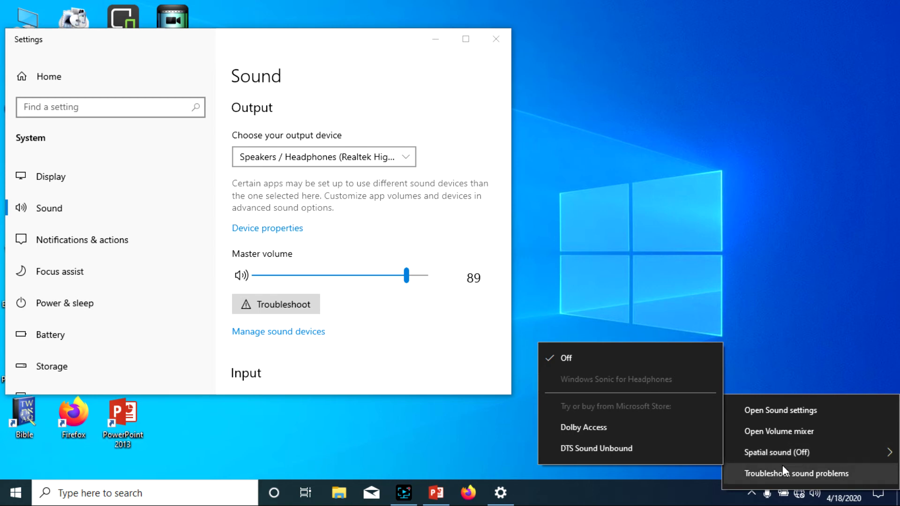
{"action": "left_click", "coordinate": [729, 286]}
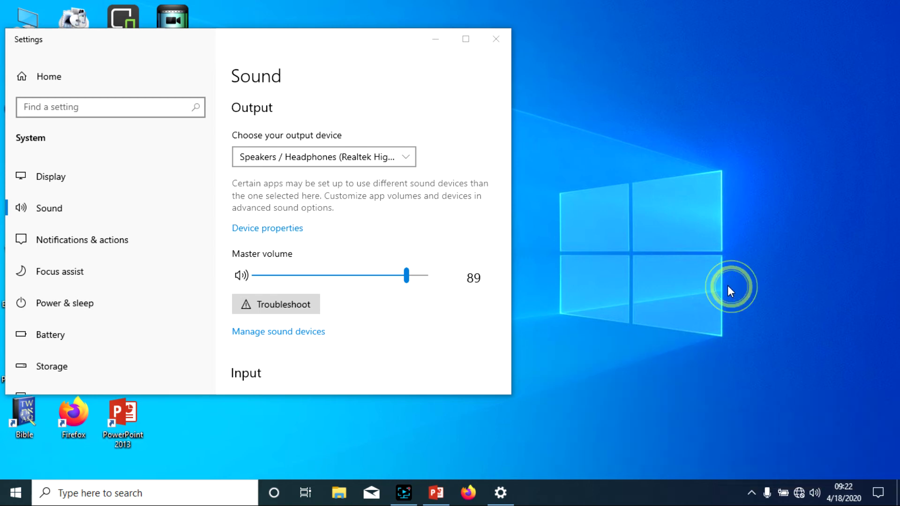
Maximize the Settings window and look through the output, input and advanced options of the Sound page
{"action": "left_click", "coordinate": [467, 40]}
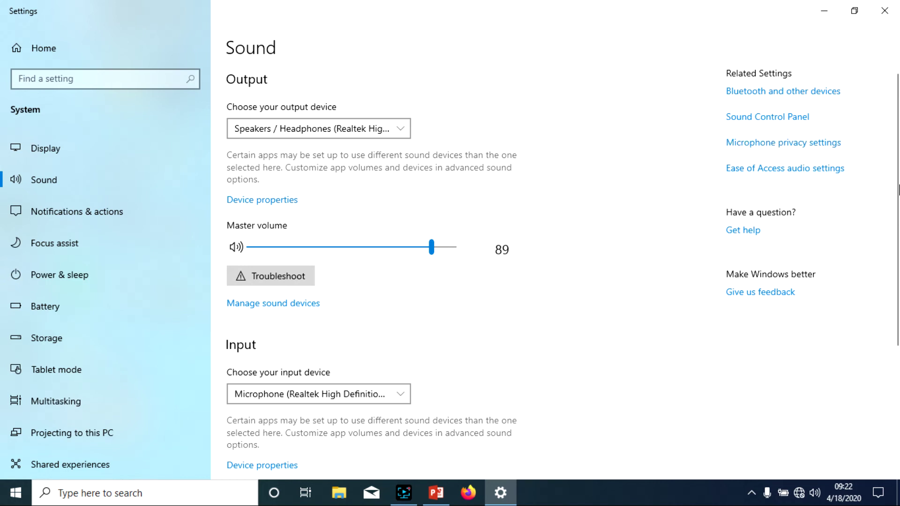
{"action": "left_click_drag", "start_coordinate": [895, 189], "coordinate": [898, 323]}
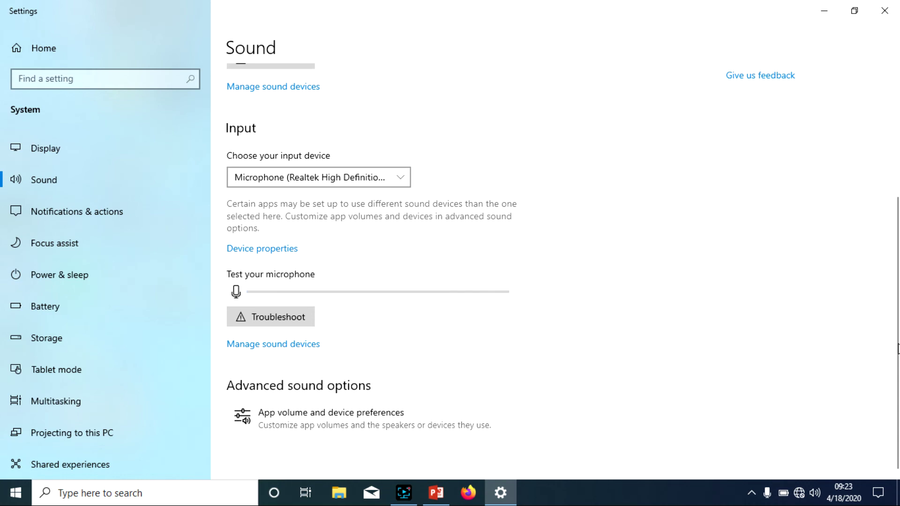
{"action": "scroll", "coordinate": [892, 264], "scroll_direction": "up", "scroll_amount": 1}
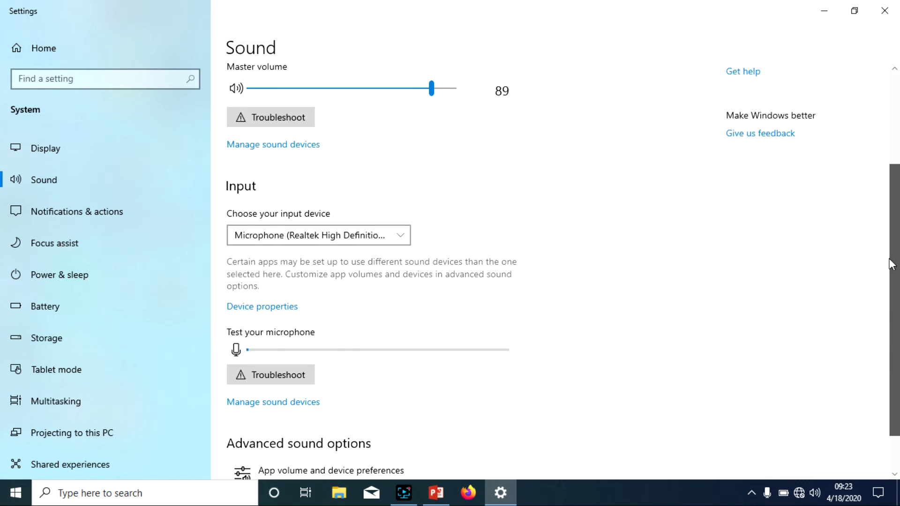
{"action": "scroll", "coordinate": [885, 181], "scroll_direction": "up", "scroll_amount": 3}
{"action": "scroll", "coordinate": [390, 401], "scroll_direction": "down", "scroll_amount": 4}
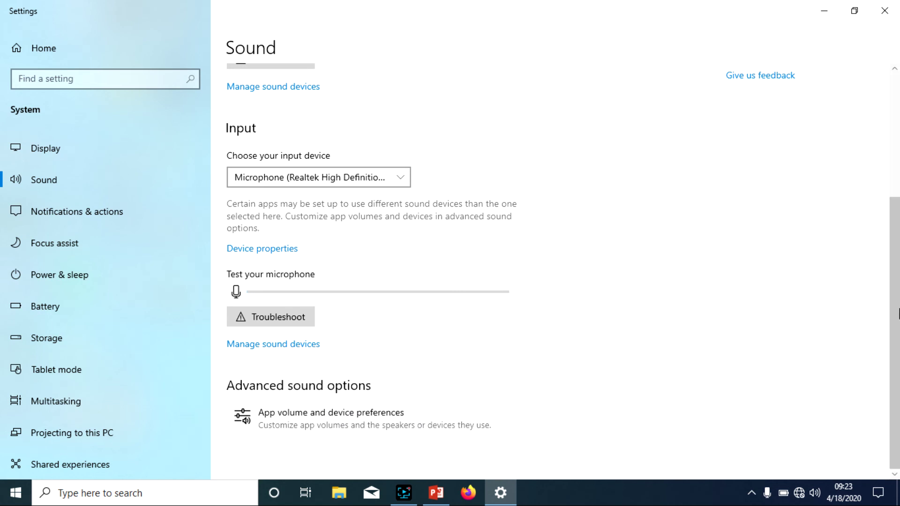
{"action": "left_click_drag", "start_coordinate": [890, 309], "coordinate": [898, 187]}
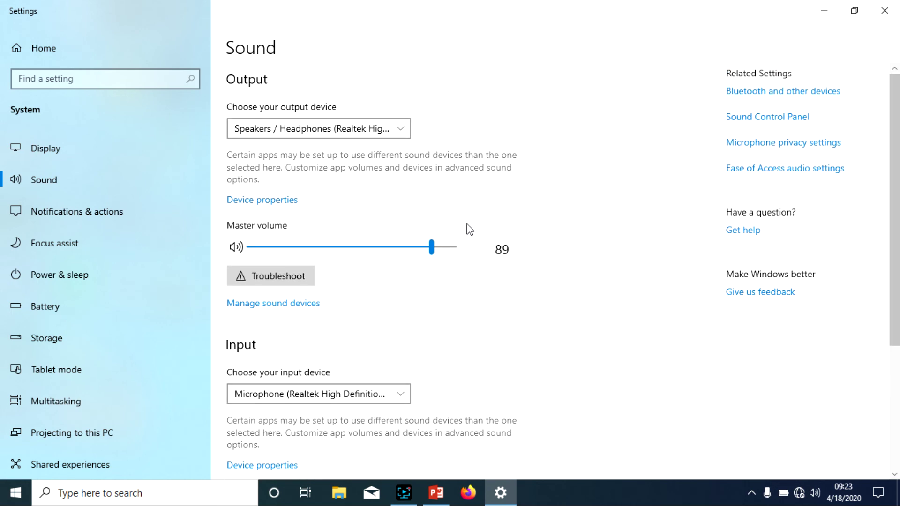
Close the maximized Settings window, reopen Sound settings from the taskbar speaker, and close it again after restoring the smaller window size
{"action": "left_click", "coordinate": [884, 10]}
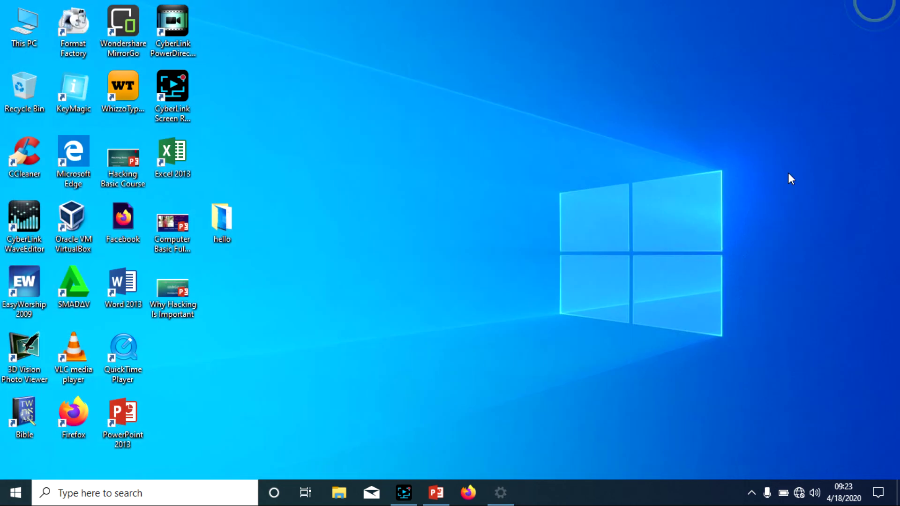
{"action": "right_click", "coordinate": [813, 499]}
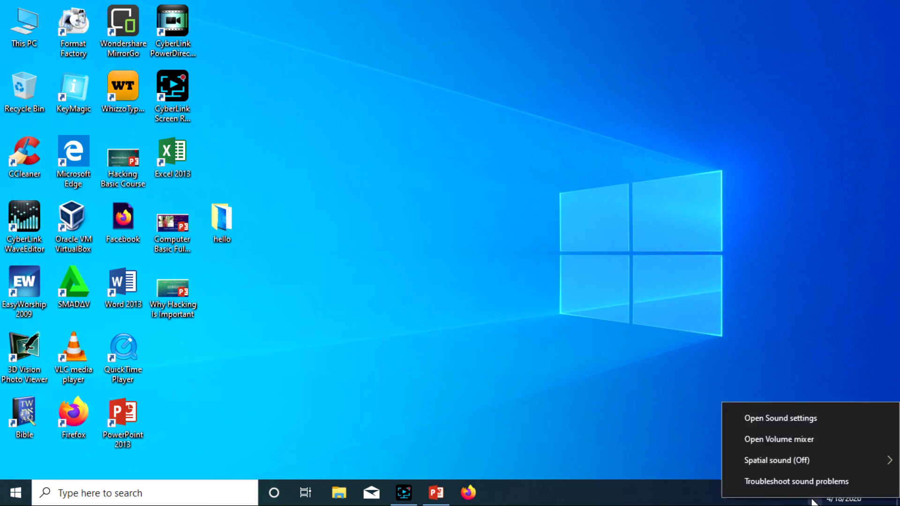
{"action": "left_click", "coordinate": [766, 415]}
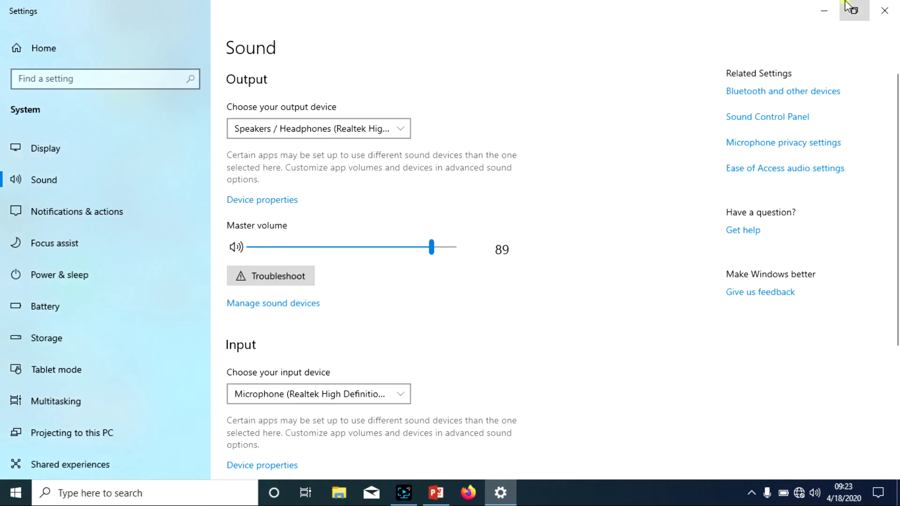
{"action": "left_click", "coordinate": [848, 5]}
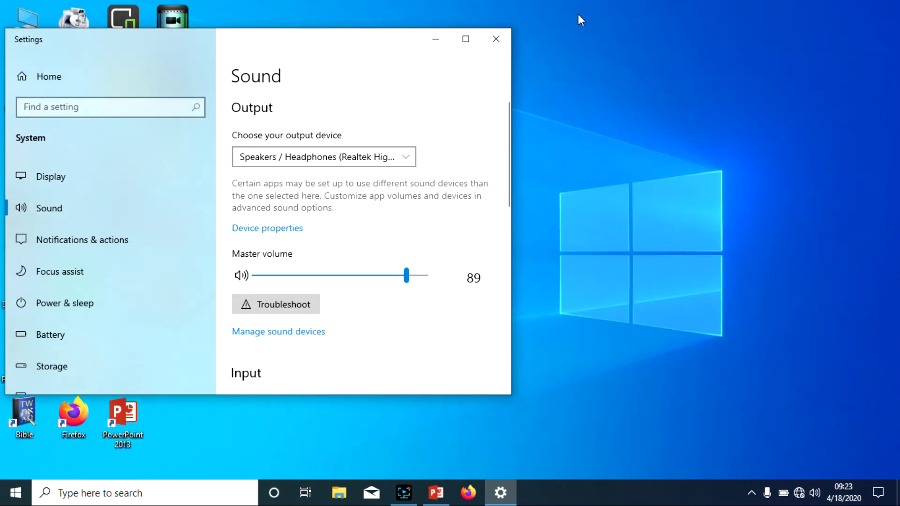
{"action": "left_click", "coordinate": [499, 40]}
Reach the Sound page under System through All settings in the action center, and move the Settings window toward the middle of the desktop
{"action": "left_click", "coordinate": [879, 495]}
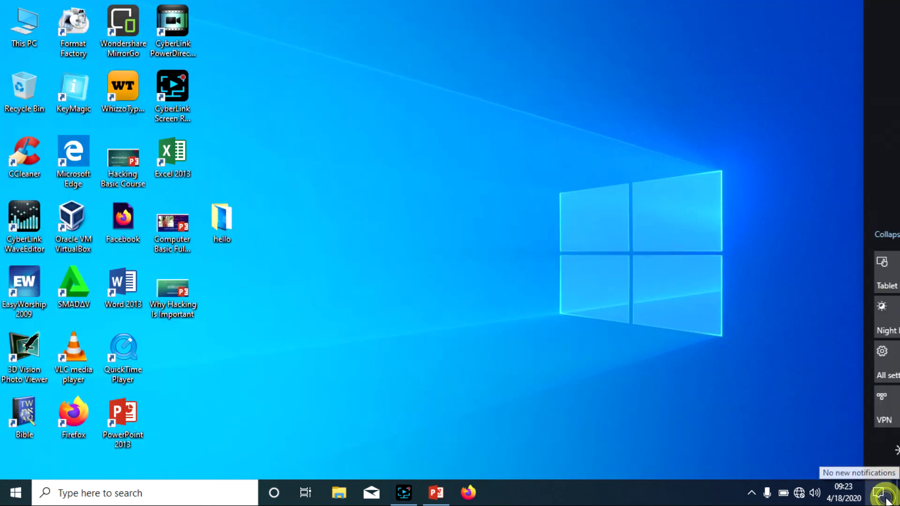
{"action": "left_click", "coordinate": [684, 372]}
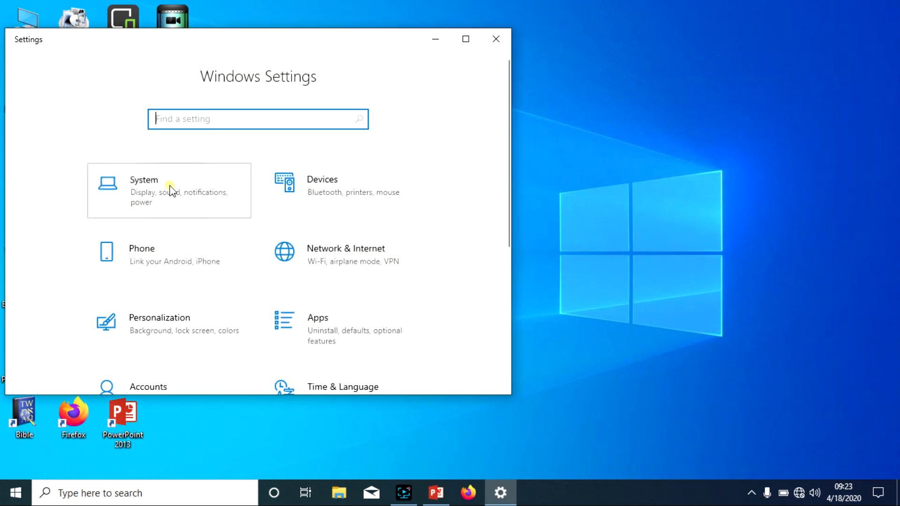
{"action": "left_click", "coordinate": [171, 191]}
{"action": "left_click", "coordinate": [60, 206]}
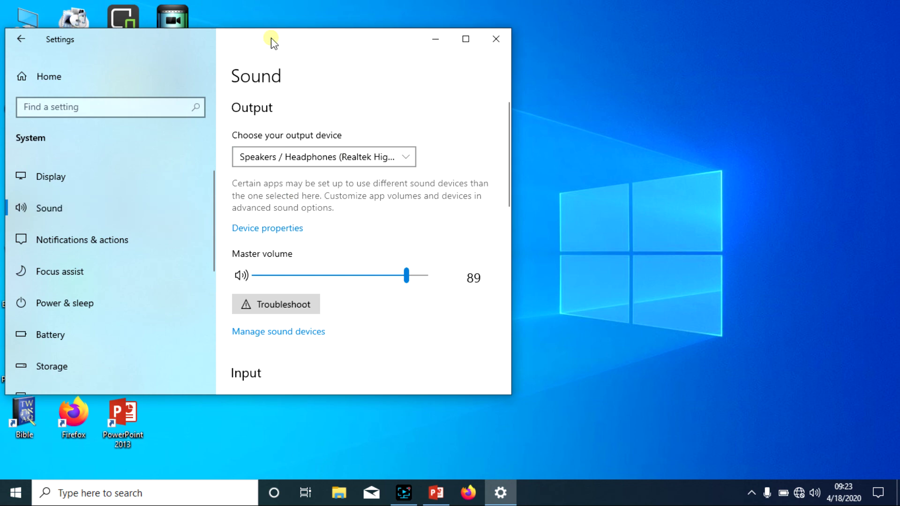
{"action": "left_click_drag", "start_coordinate": [271, 38], "coordinate": [437, 32]}
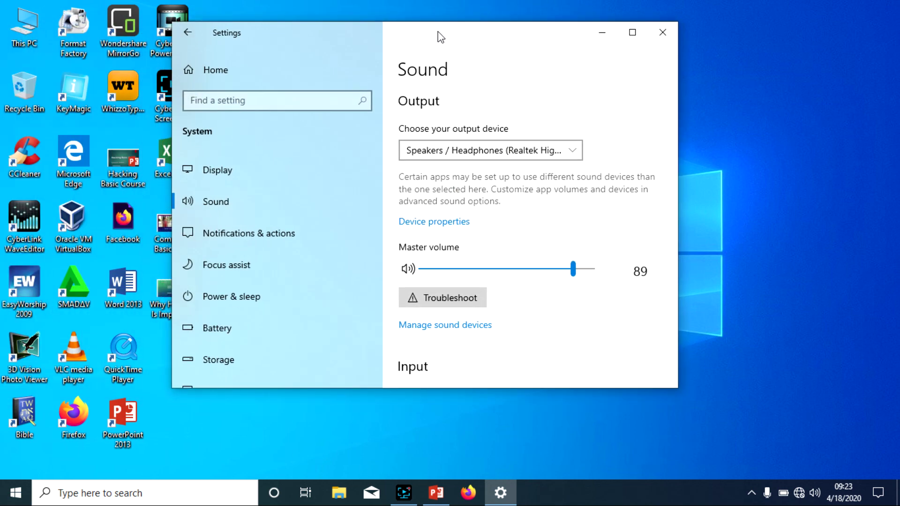